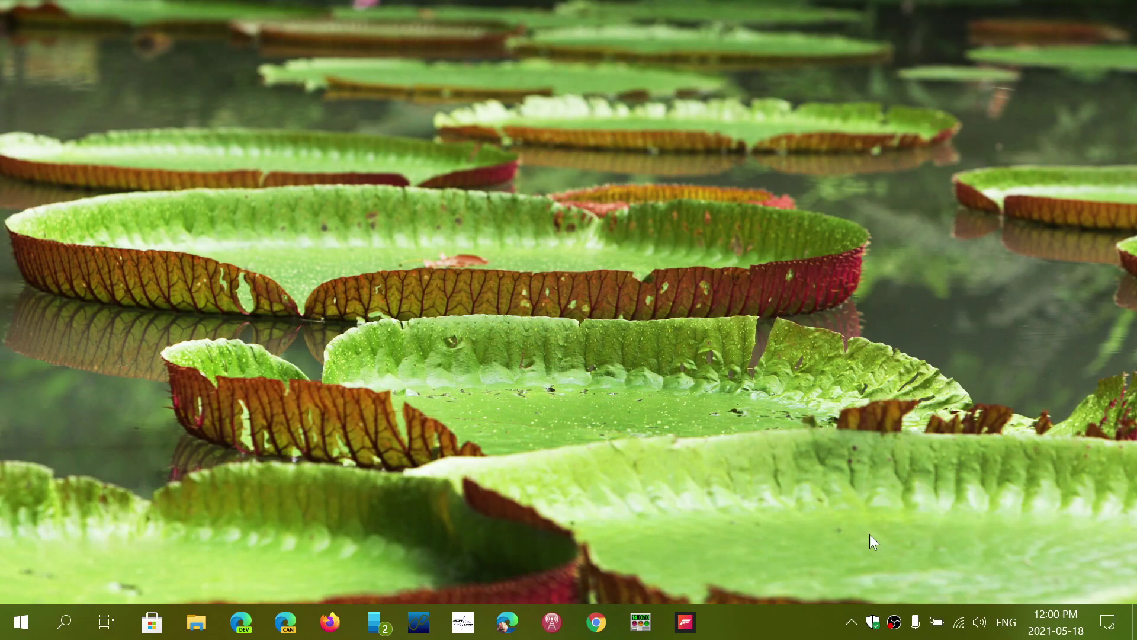
click(873, 622)
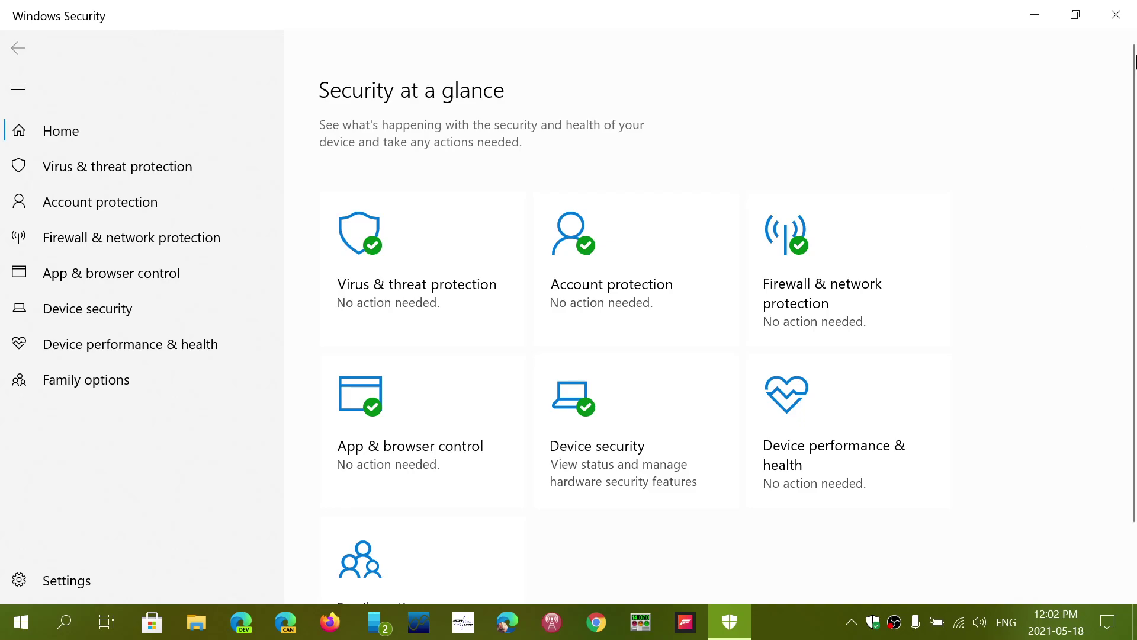
click(1133, 13)
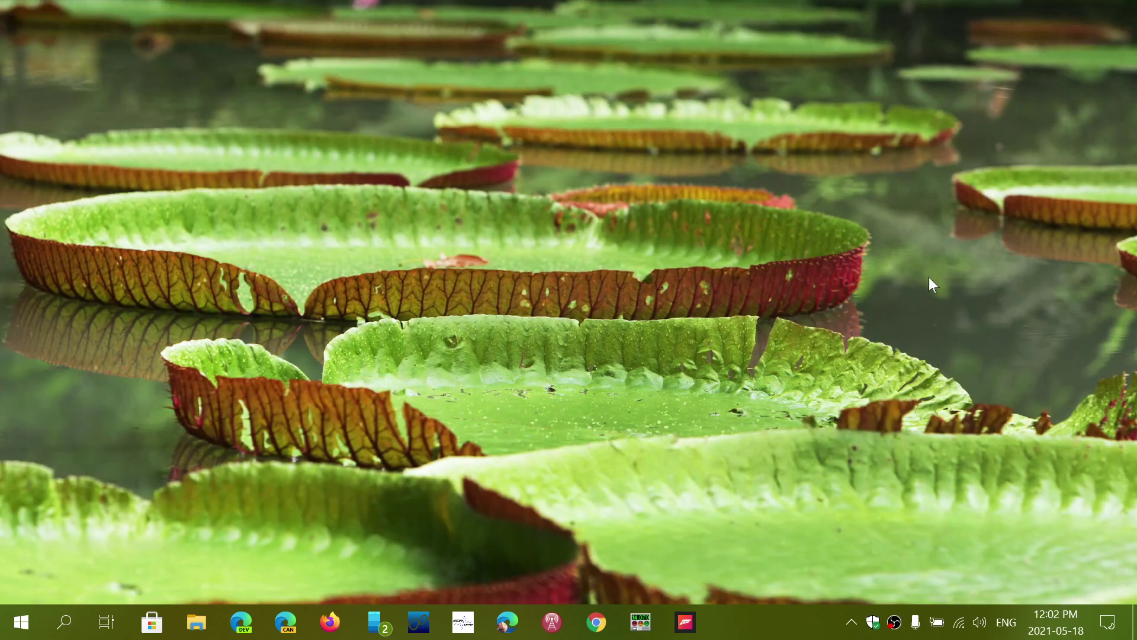